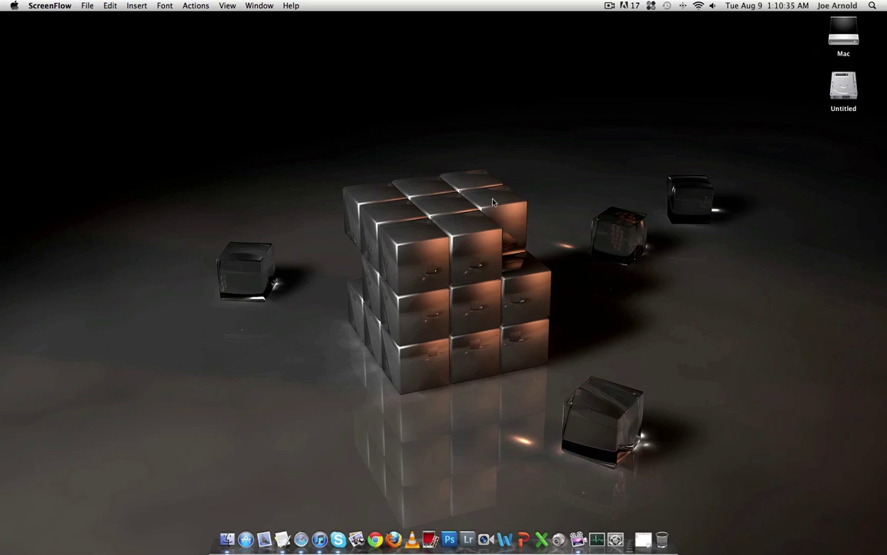
Open Network preferences from the Wi-Fi menu and move Wi-Fi above Ethernet and FireWire in the service order.
left_click(697, 6)
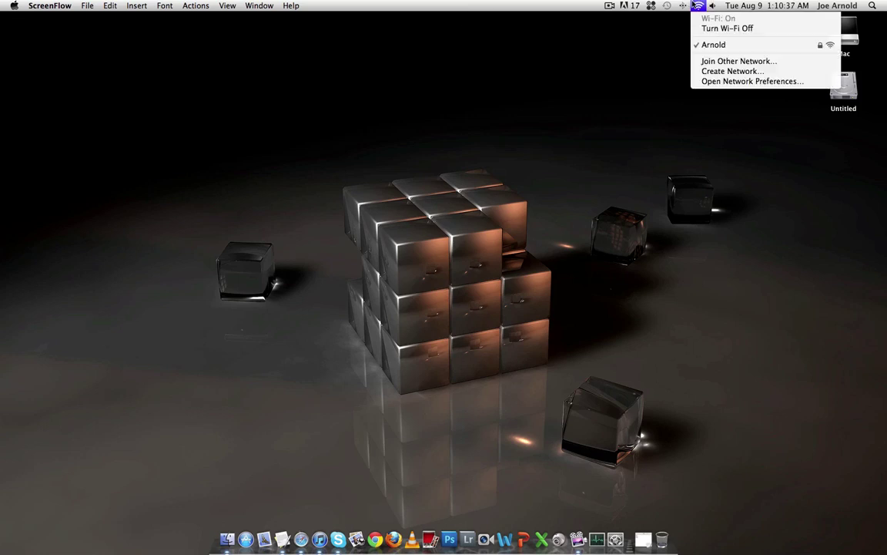
left_click(730, 82)
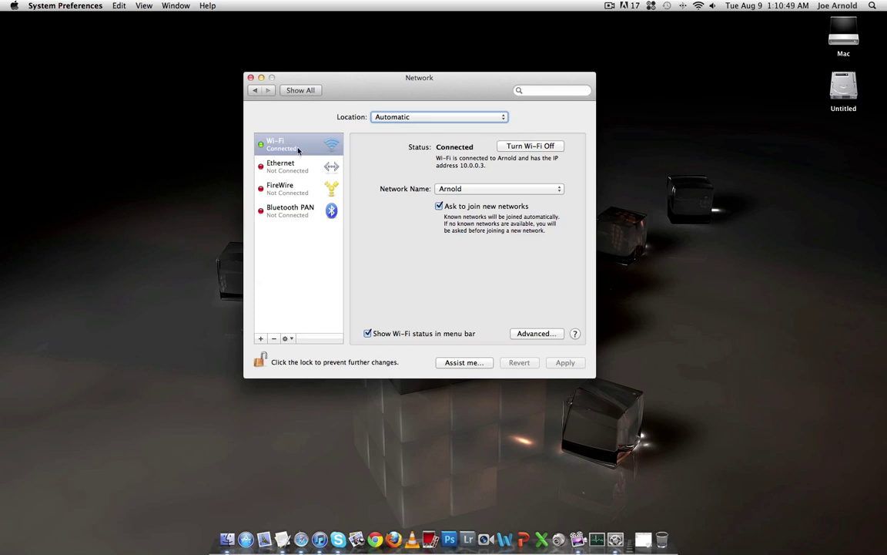
left_click(288, 339)
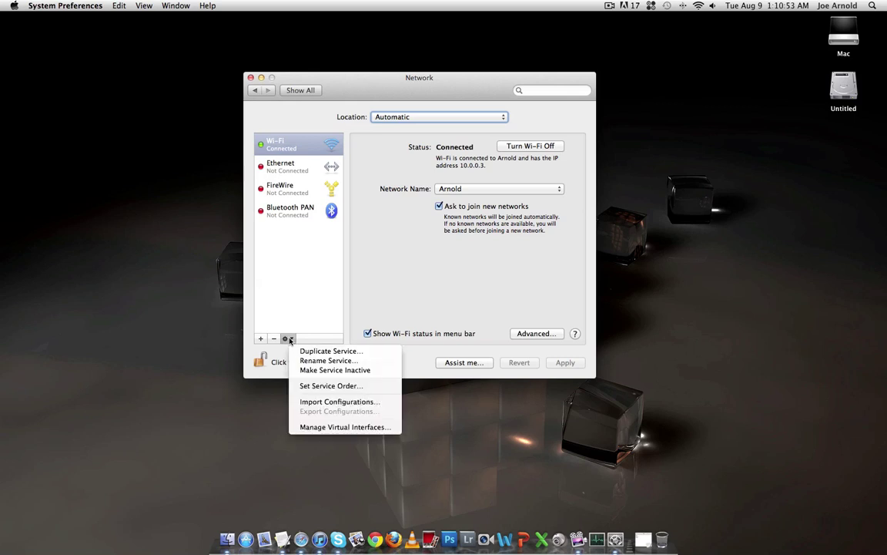
left_click(332, 386)
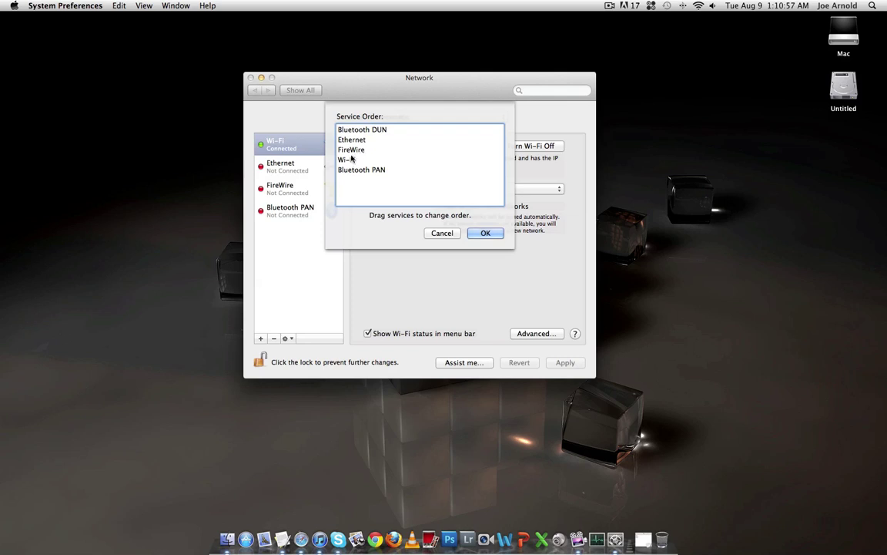
mouse_move(351, 158)
left_mouse_down()
mouse_move(369, 135)
mouse_move(388, 166)
mouse_move(325, 121)
mouse_move(354, 140)
left_mouse_up()
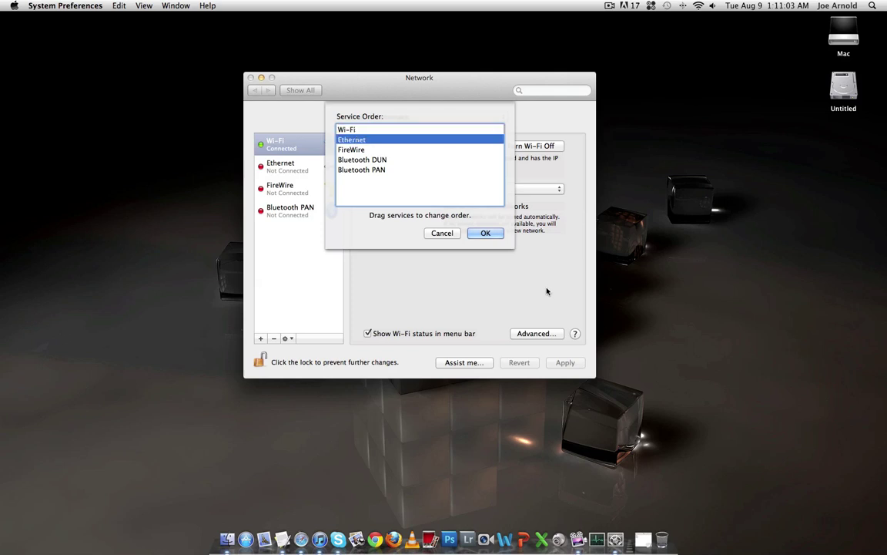
left_click(485, 233)
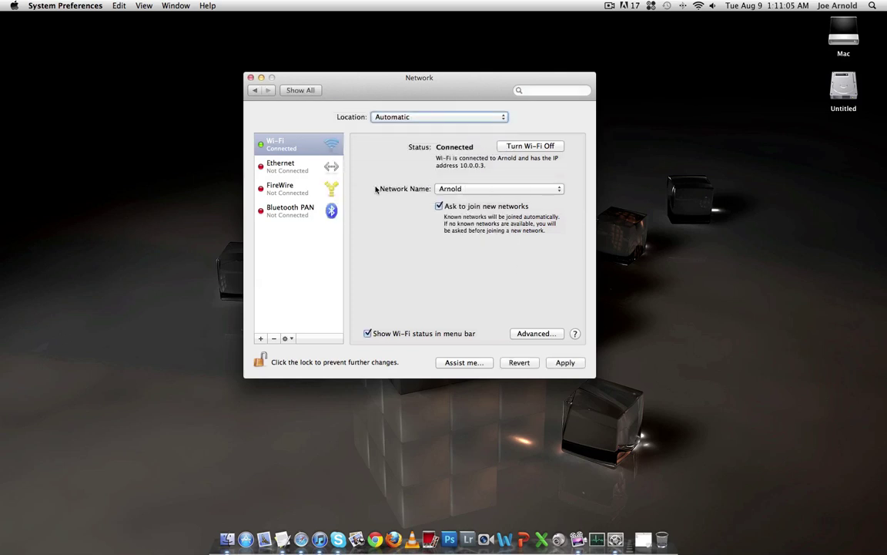
Switch Ethernet's Configure IPv4 to Manually, then back to Using DHCP, and apply.
left_click(313, 169)
left_click(476, 189)
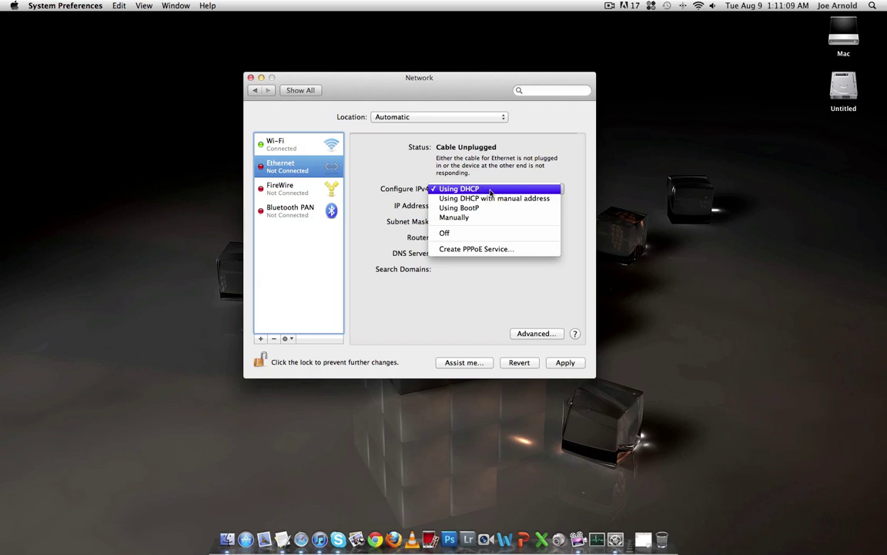
left_click(490, 218)
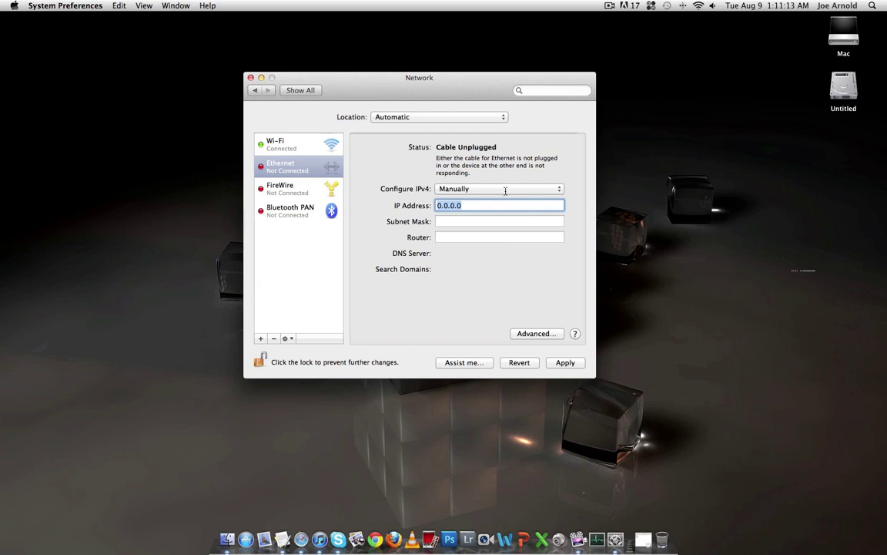
left_click(505, 191)
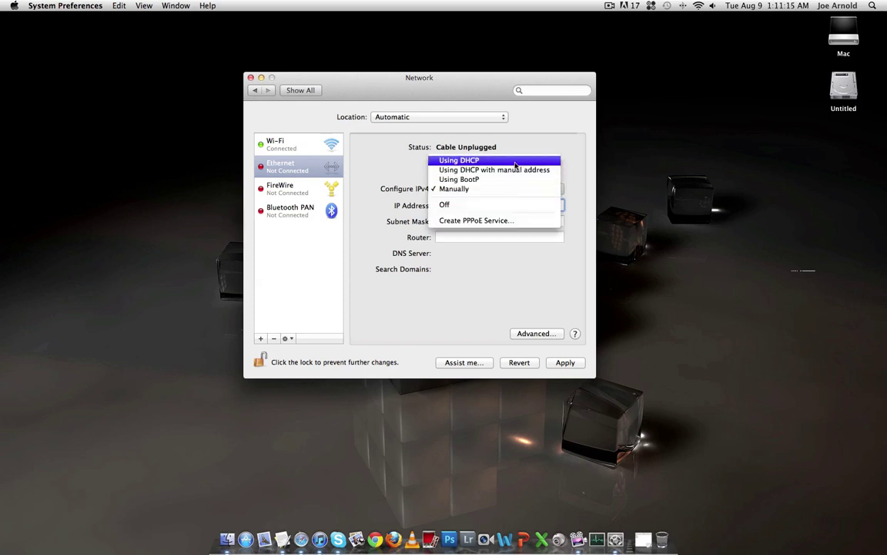
left_click(515, 162)
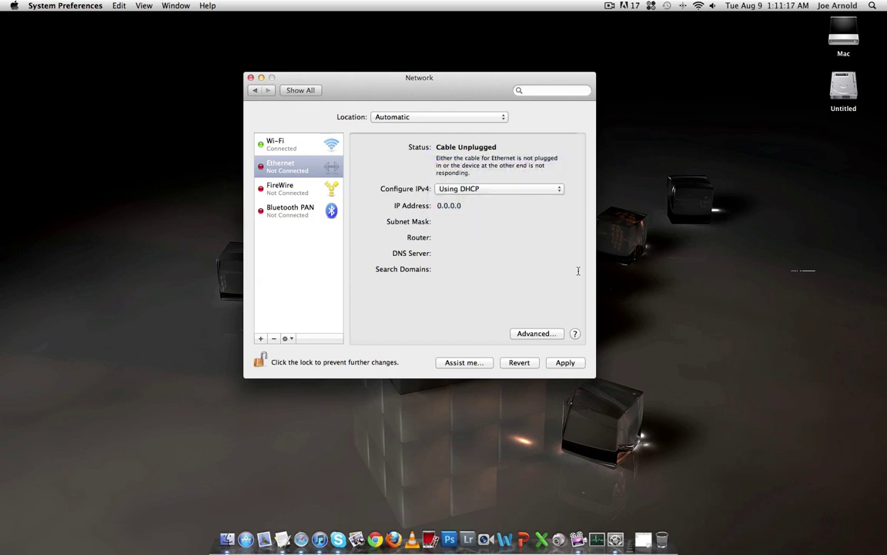
left_click(566, 362)
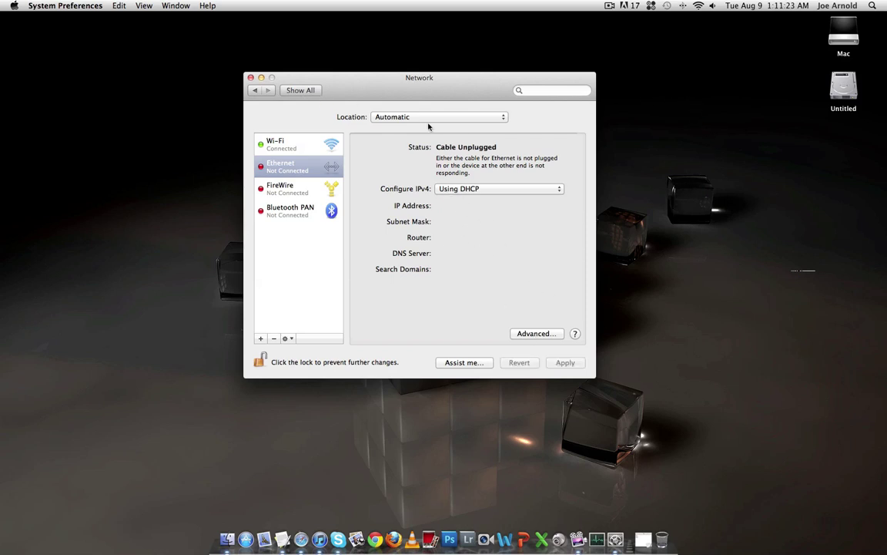
Open the Internet Sharing settings in Sharing, keeping Wi-Fi as the connection to share.
left_click(291, 88)
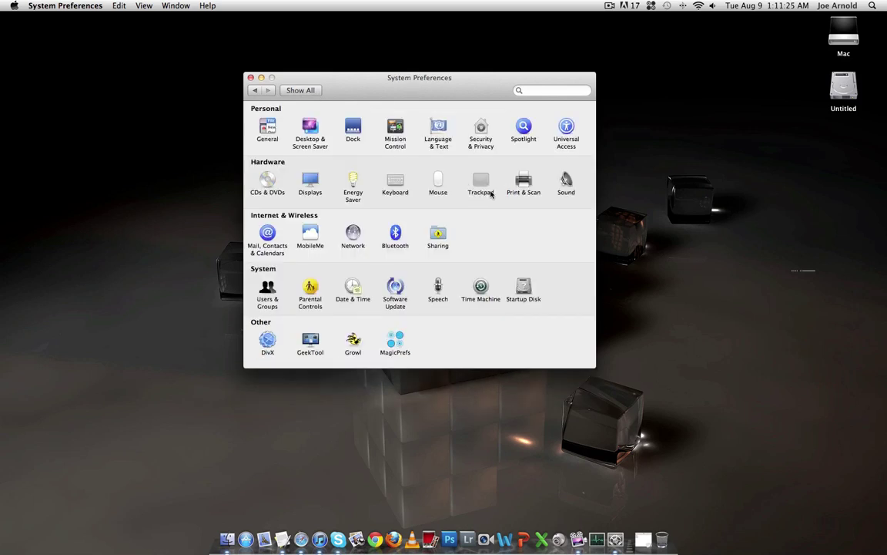
left_click(437, 234)
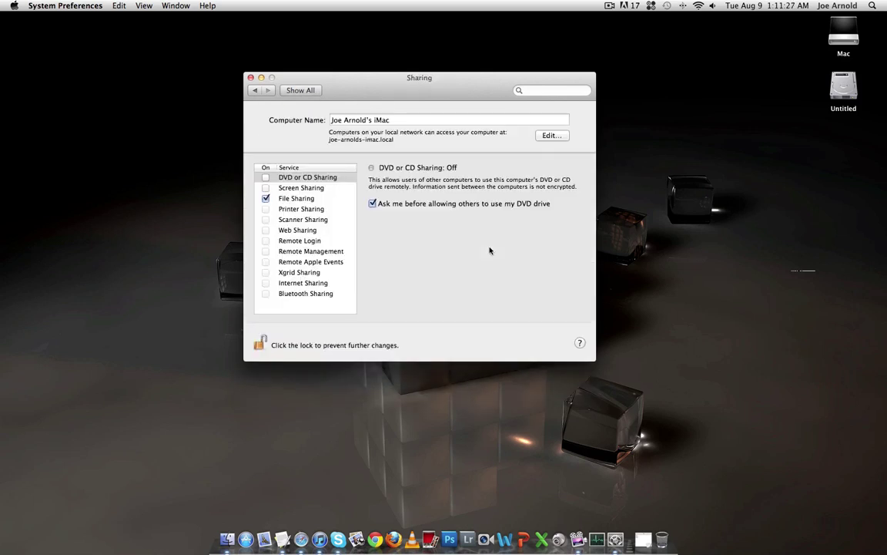
left_click(270, 286)
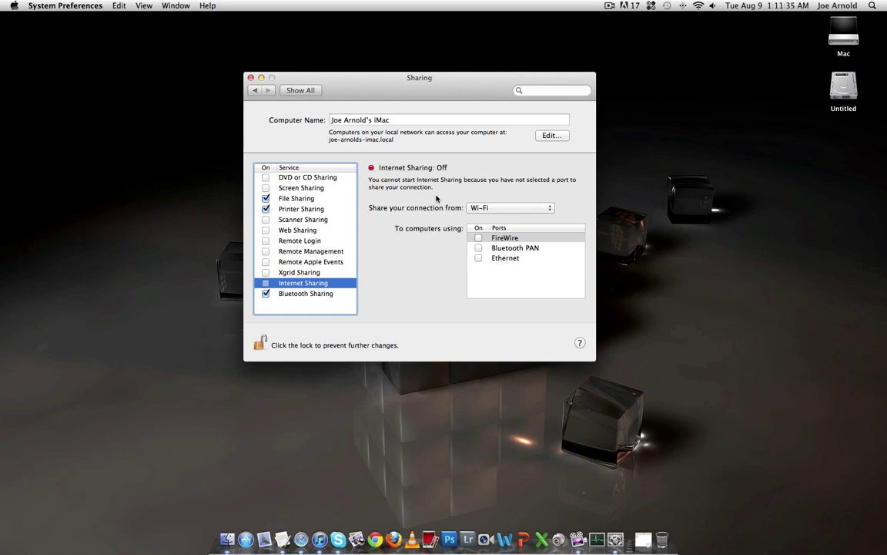
left_click(478, 208)
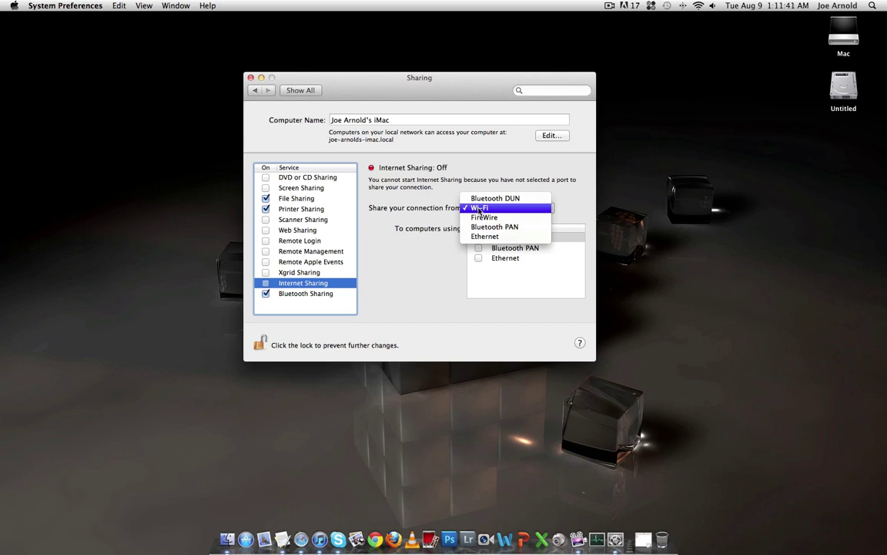
left_click(479, 209)
Share to computers using Ethernet, then turn on and start Internet Sharing.
left_click(478, 258)
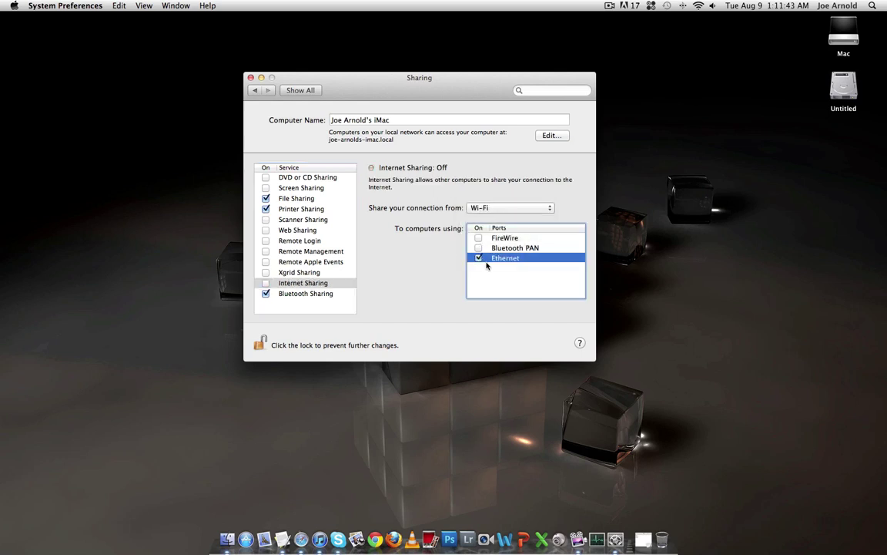
left_click(495, 208)
left_click(495, 209)
left_click(266, 283)
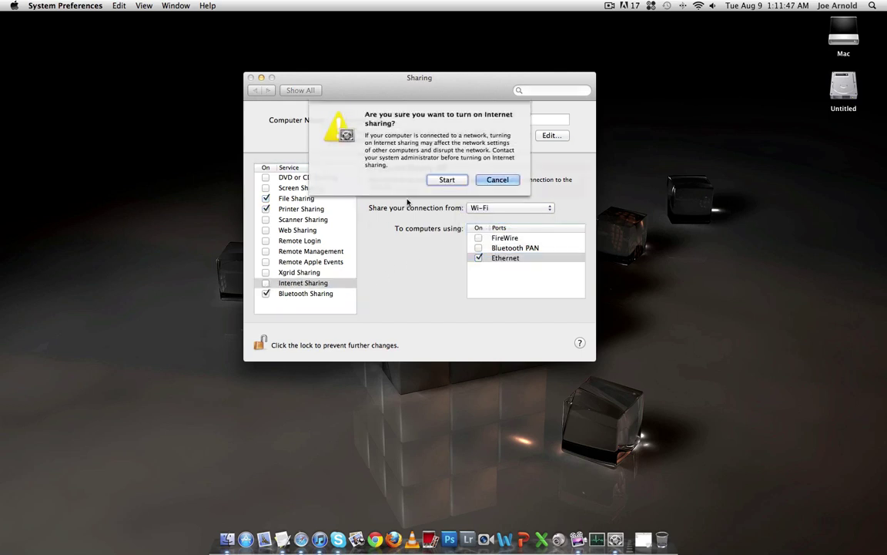
left_click(446, 179)
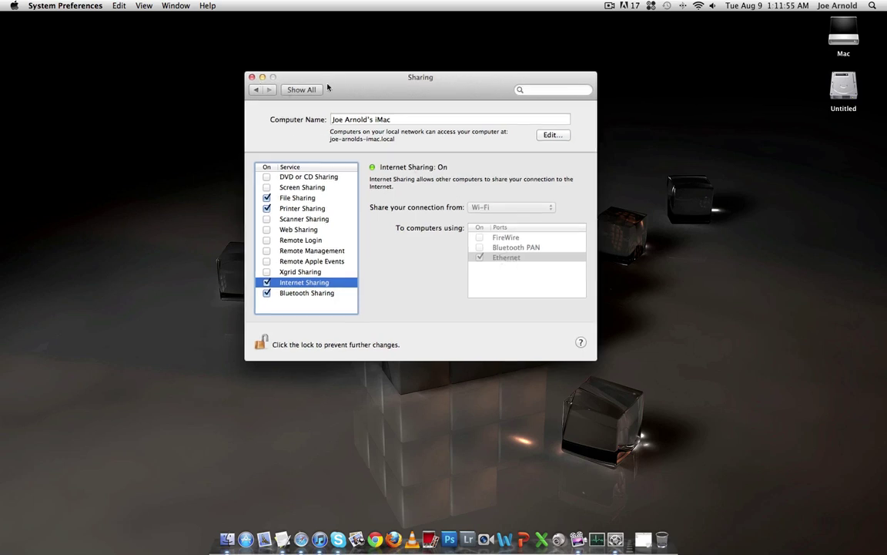
left_click(316, 90)
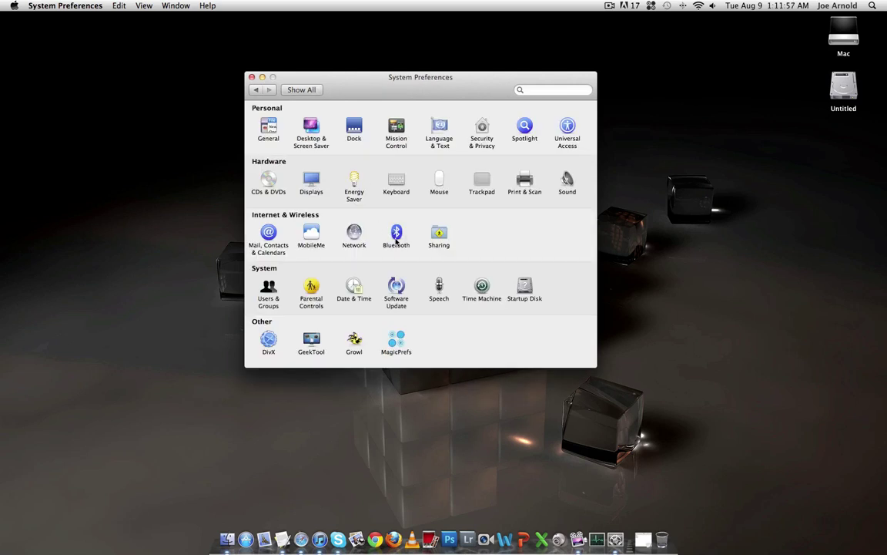
Reopen the Network pane, where Ethernet shows Not Connected, and launch macam.
left_click(355, 242)
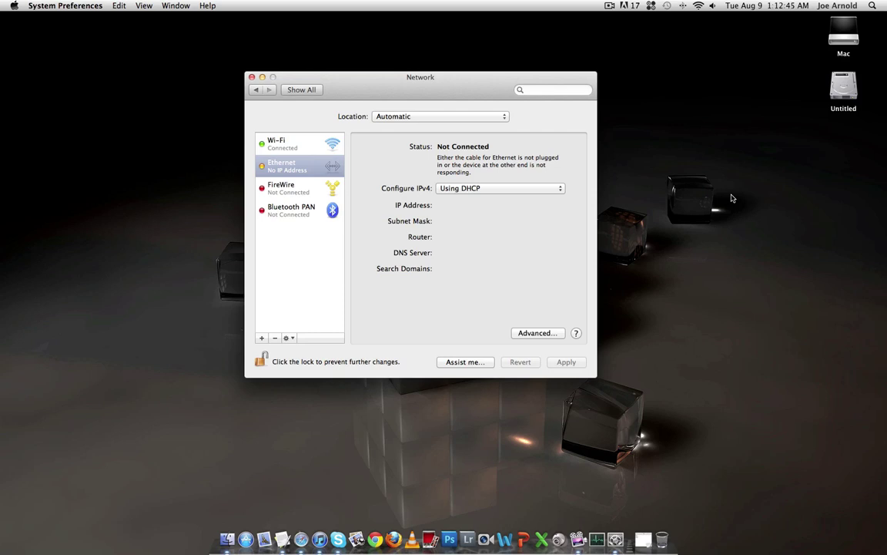
left_click(875, 6)
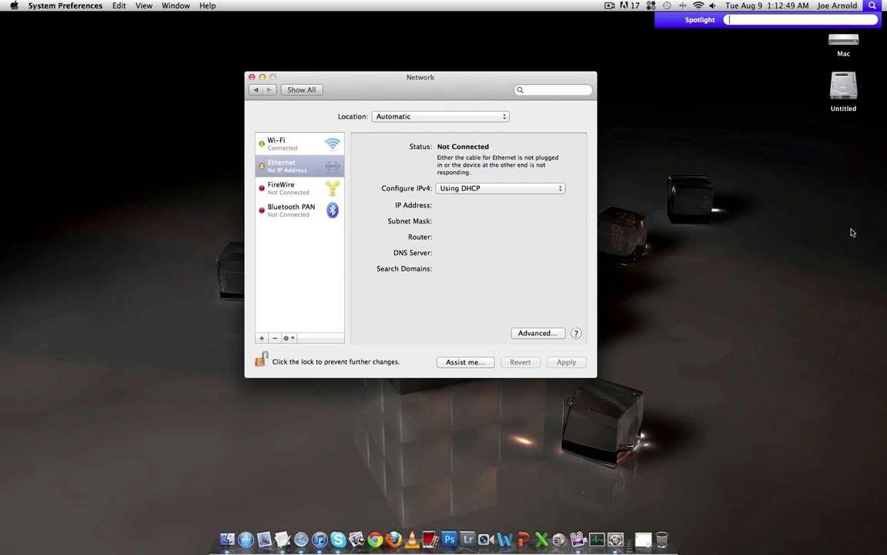
left_click(769, 308)
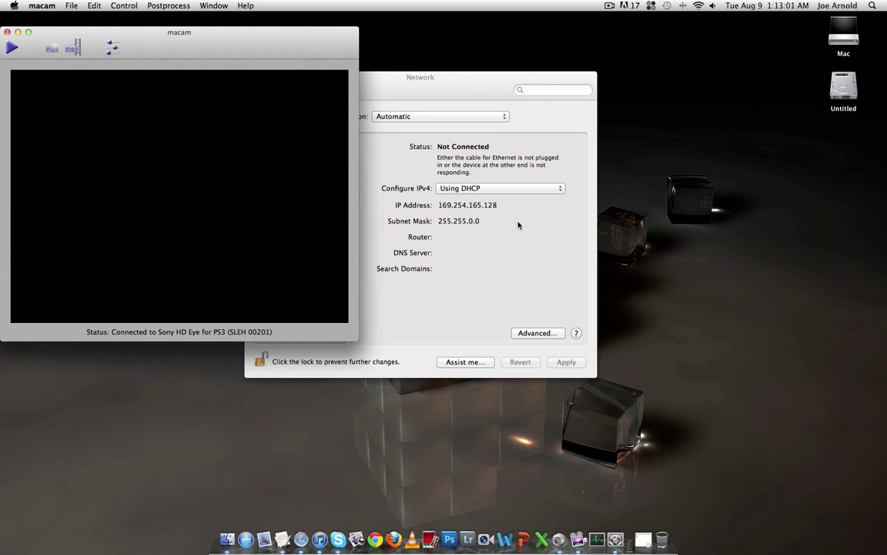
Play macam's live Xbox LIVE test feed, centre its window, and bring Network forward.
left_click(12, 48)
left_click_drag(167, 53, 317, 78)
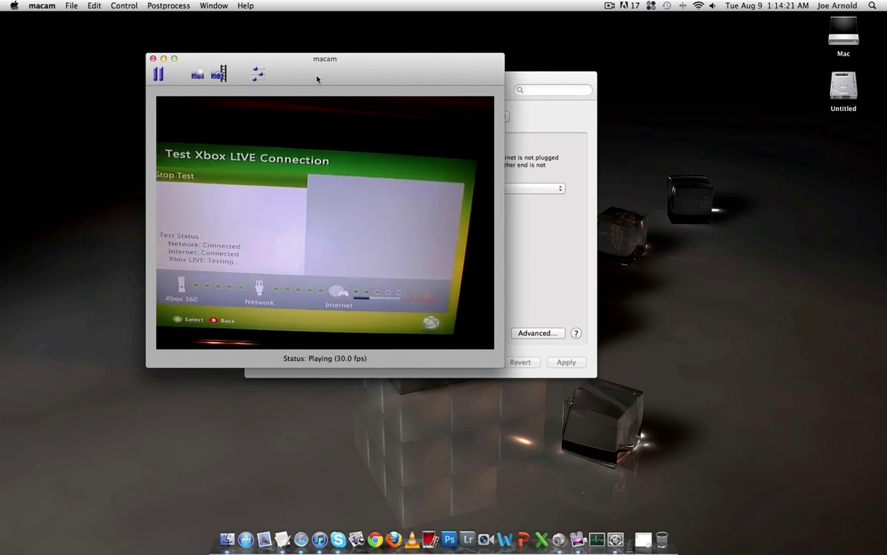
left_click(551, 231)
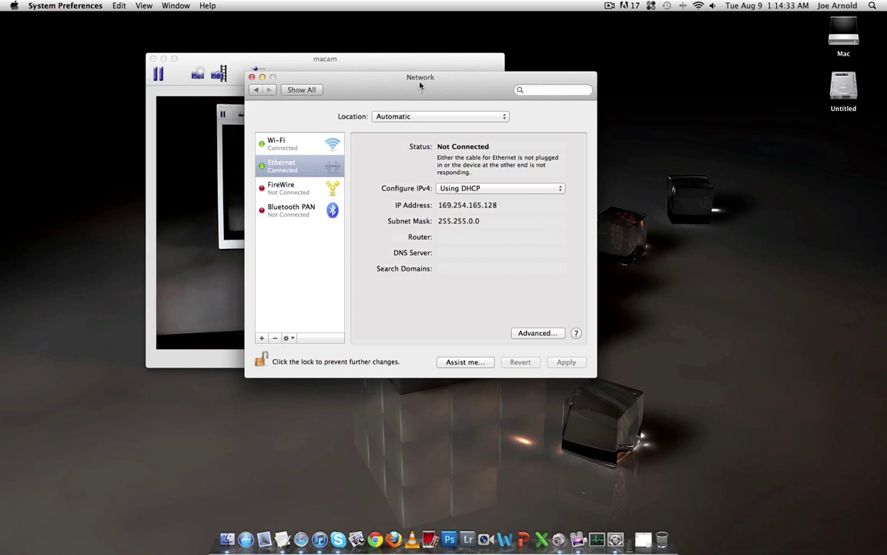
Move the Network window to the right side of the screen and start a new screen recording.
left_click_drag(420, 83, 496, 85)
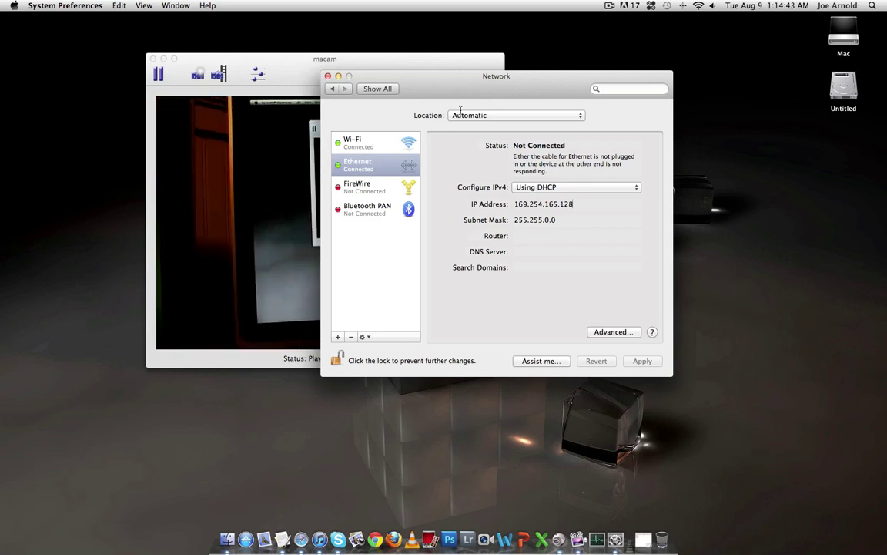
left_click_drag(423, 76, 632, 80)
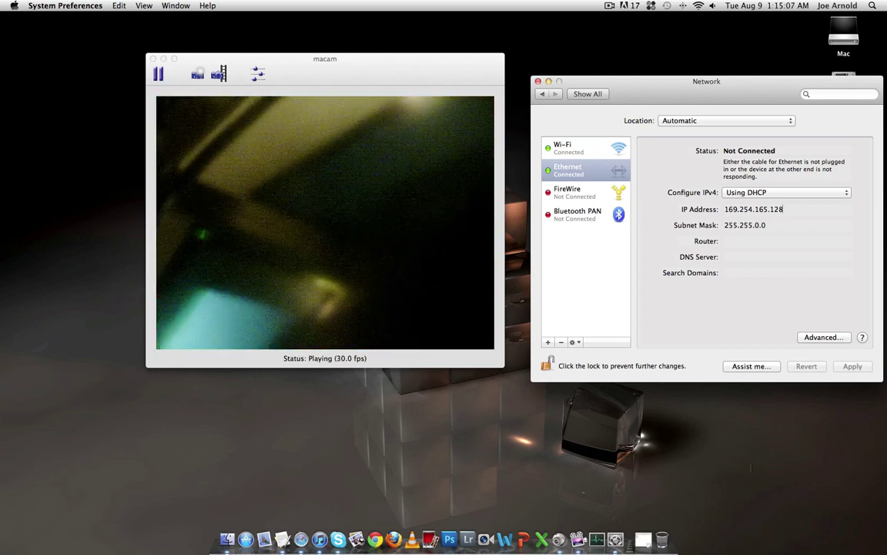
right_click(606, 538)
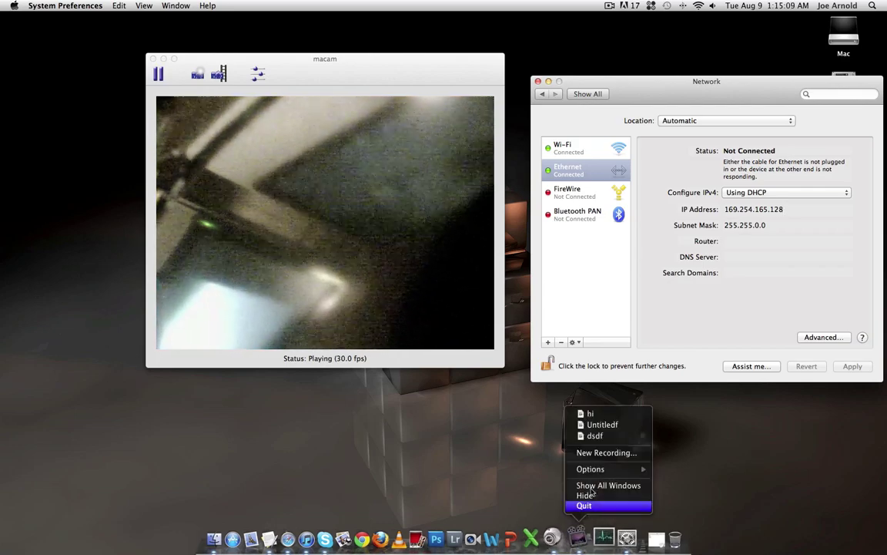
left_click(599, 454)
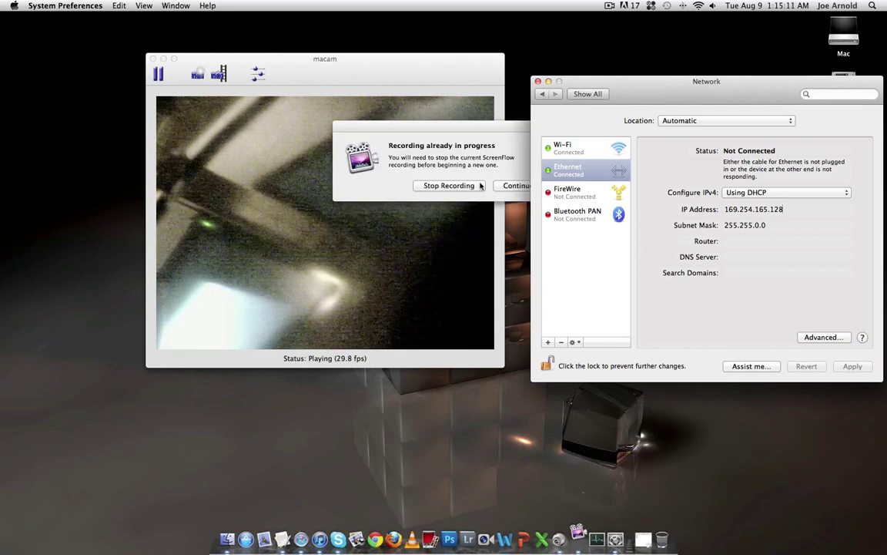